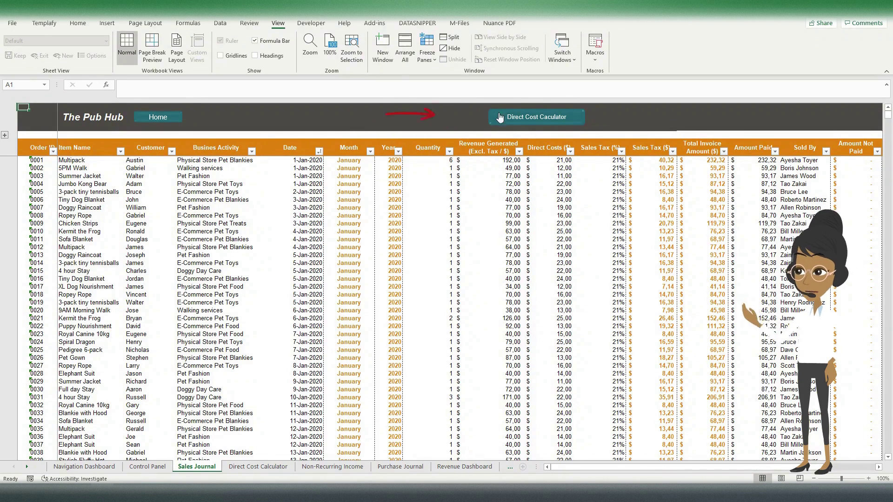
- Open the Direct Cost Calculator sheet and highlight the data of the direct expense table and the item input table
left_click(539, 120)
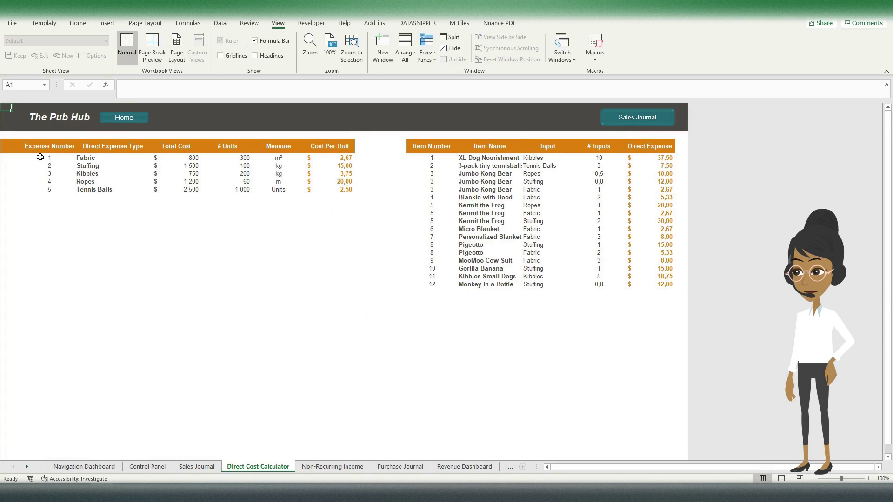
left_click_drag(40, 157, 328, 192)
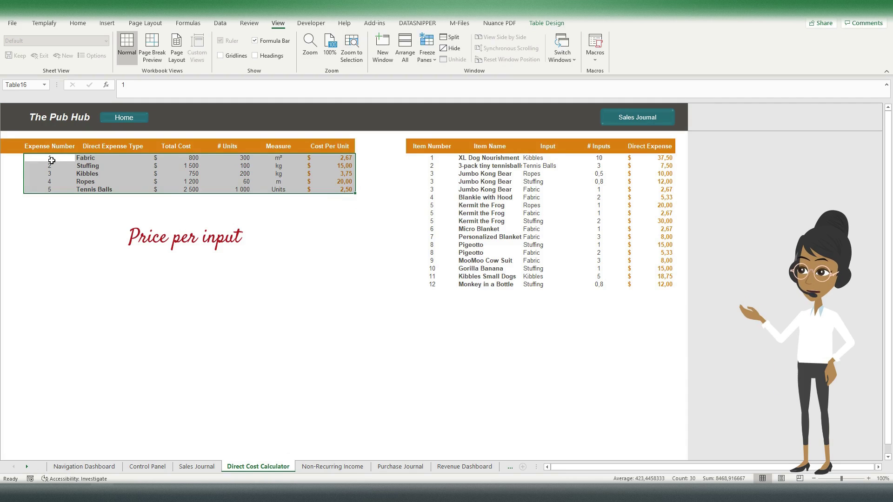
left_click_drag(437, 158, 649, 285)
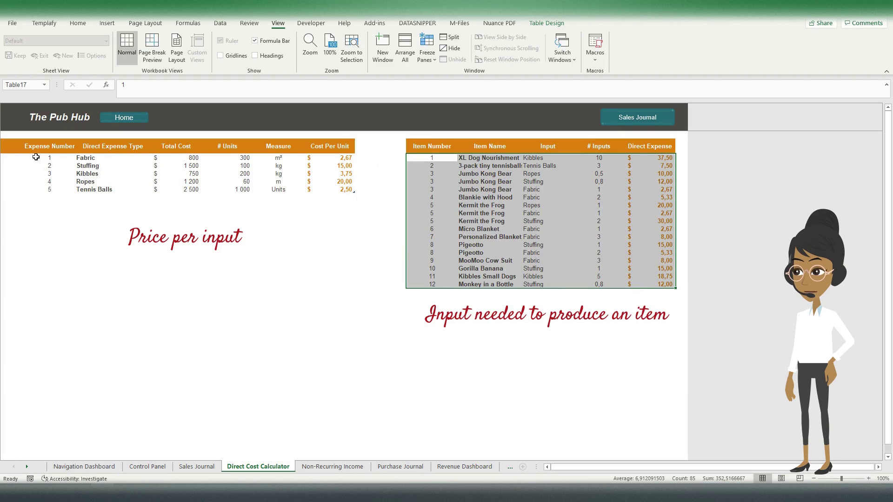
- Highlight the Fabric expense row and go down through the expense numbers of the direct expense table
left_click_drag(36, 157, 329, 158)
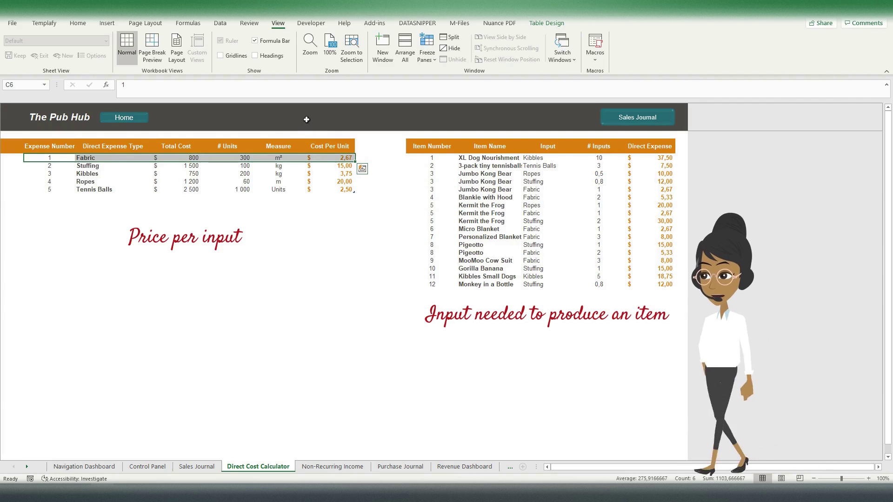
left_click(53, 159)
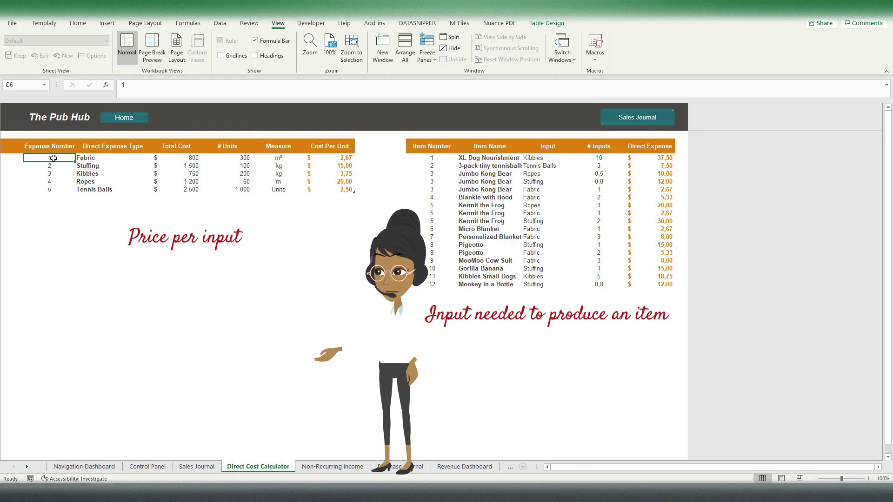
left_click(54, 166)
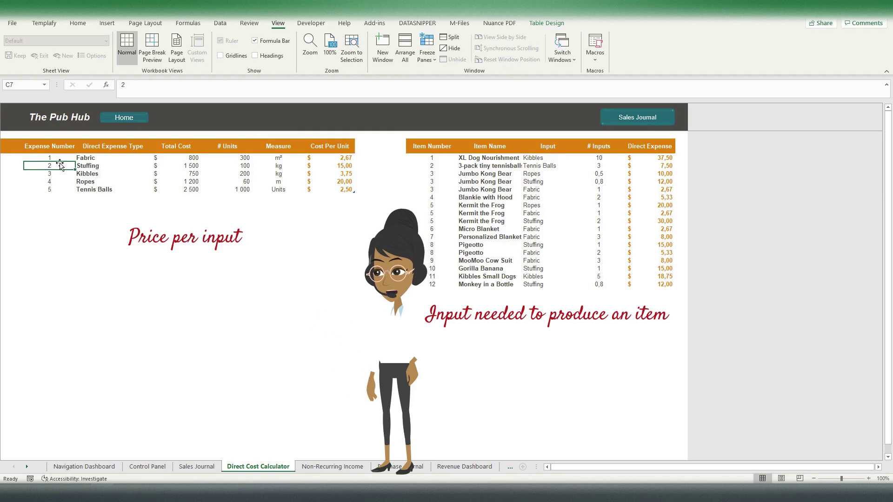
key("Down")
key("Down")
key("Down")
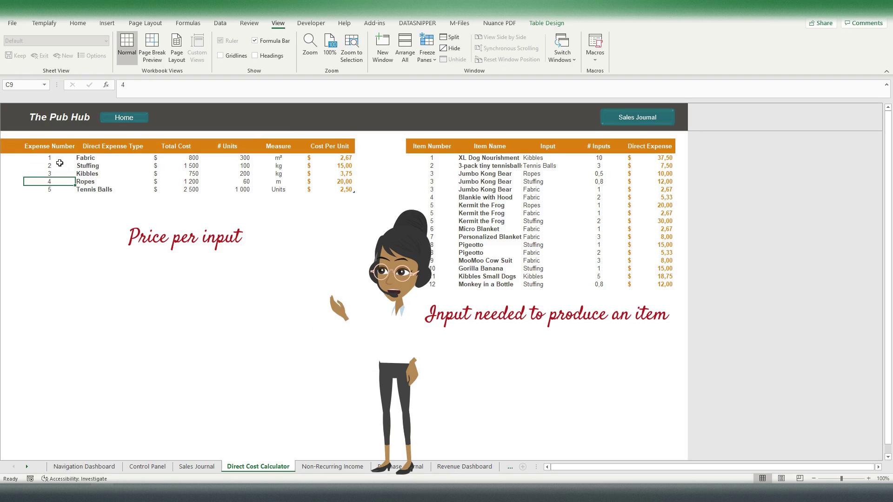
- Review the direct expense type options offered for expense number 1 without changing the entry
left_click(92, 157)
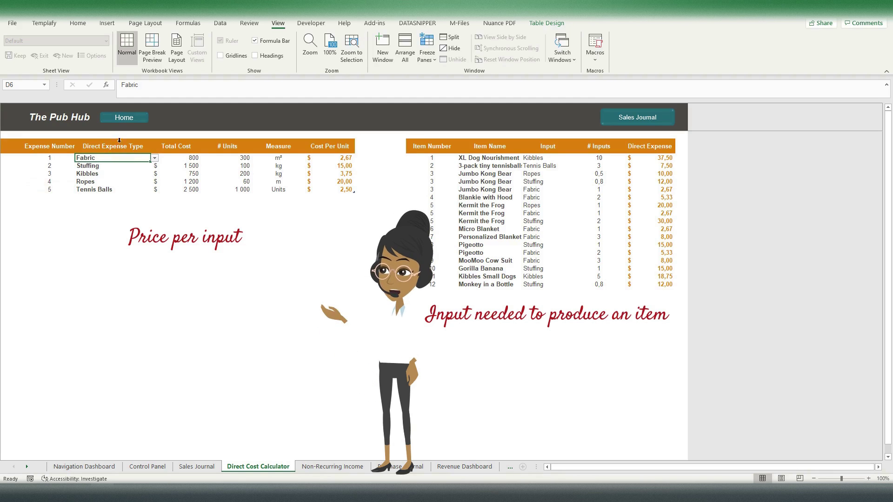
left_click(154, 158)
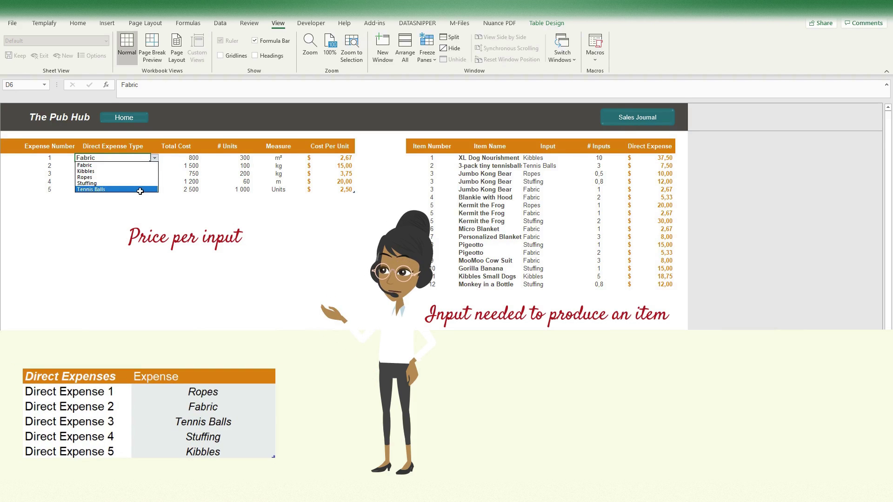
left_click(154, 159)
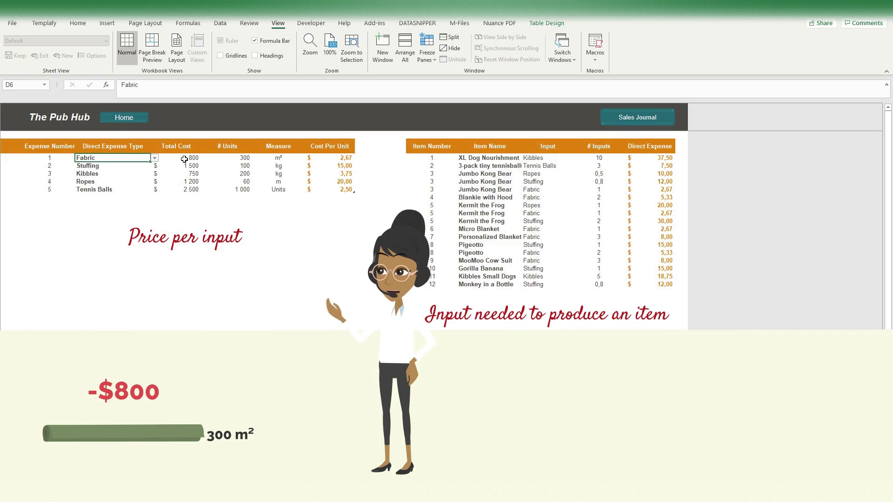
- Examine the Fabric expense's total cost, number of units, measure and cost-per-unit formula
left_click(184, 159)
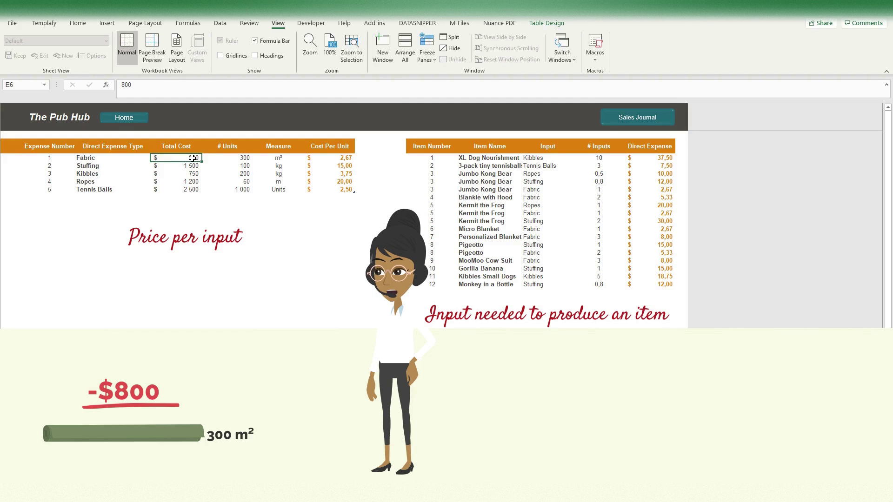
left_click(216, 158)
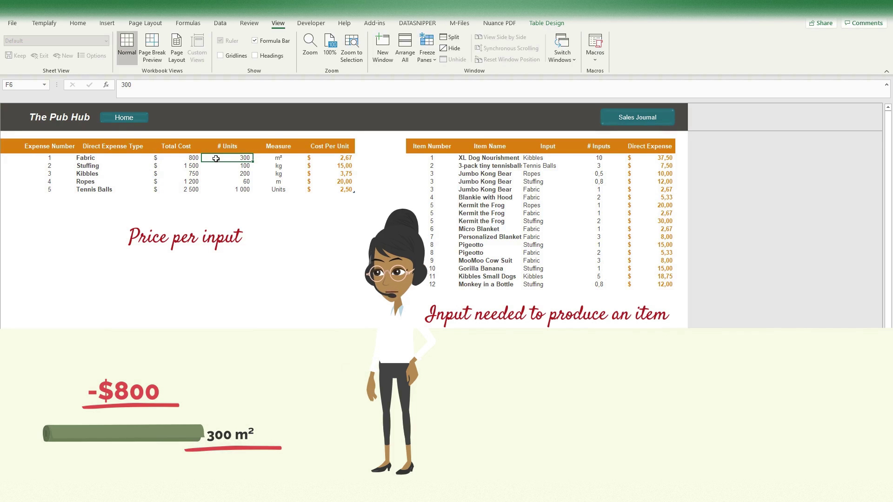
left_click(274, 158)
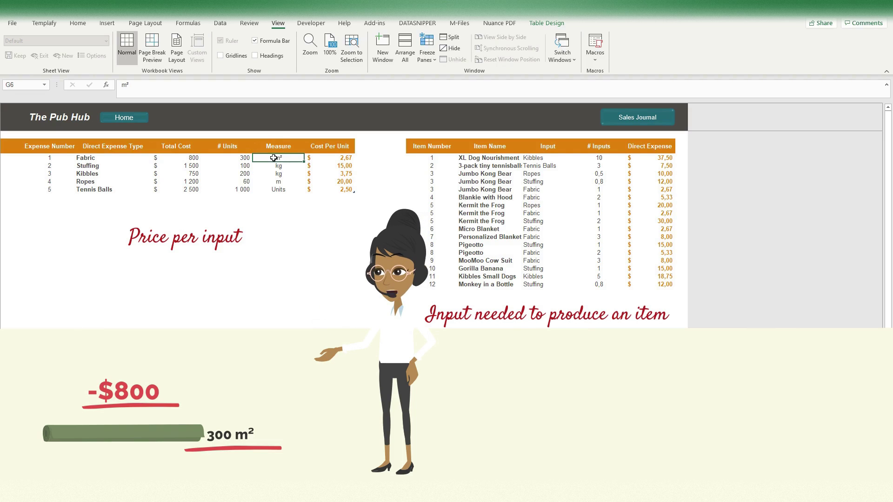
key("ctrl+shift+Down")
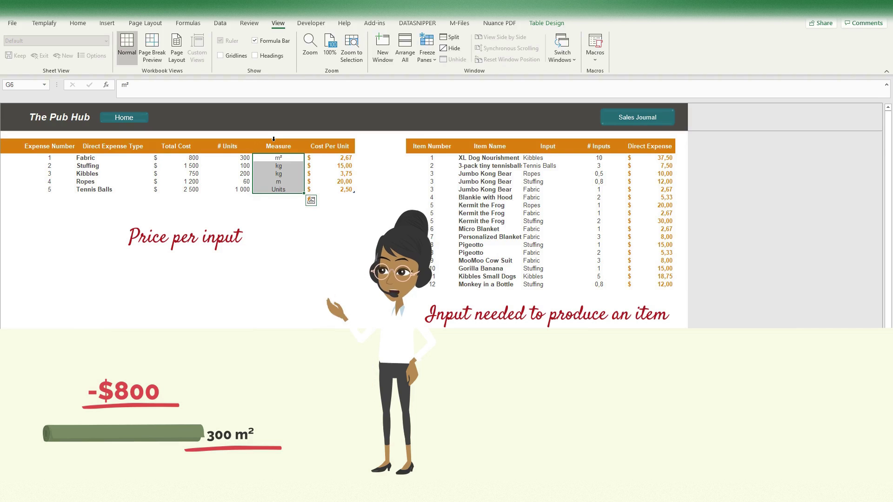
left_click(333, 141)
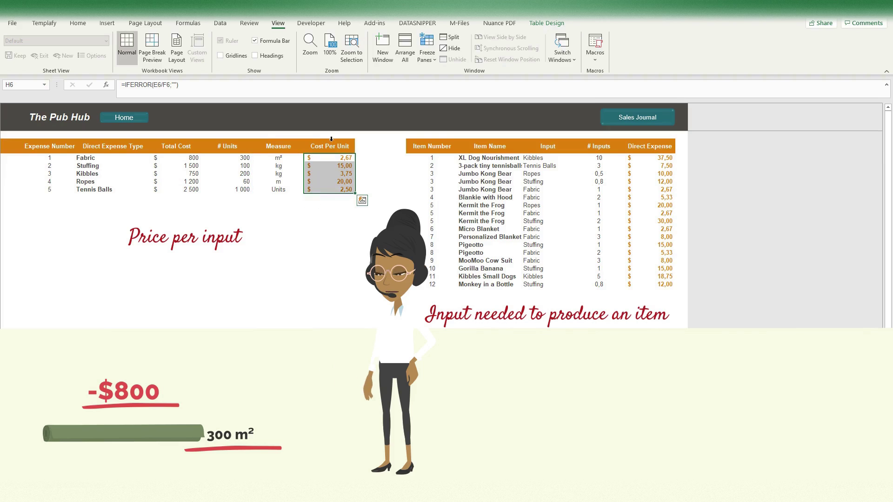
left_click(317, 159)
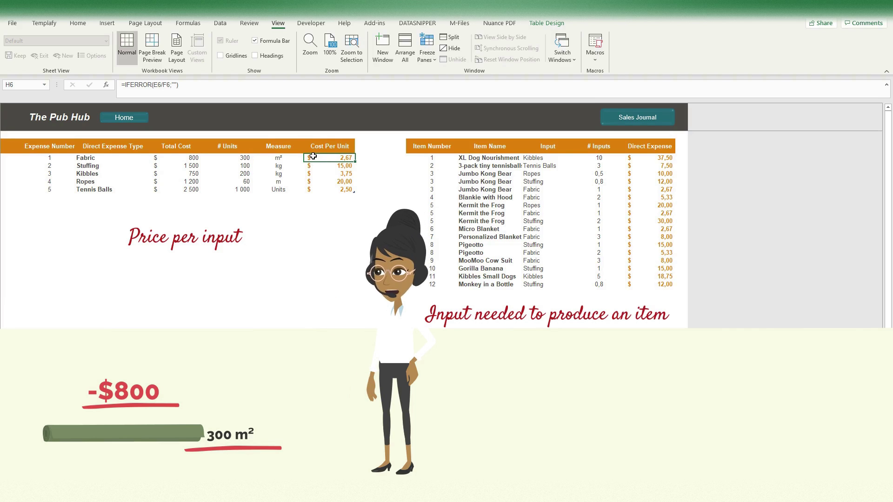
- Go through the remaining direct expense types: Stuffing, Kibbles, Ropes and Tennis Balls
left_click(97, 166)
left_click(97, 173)
left_click(94, 182)
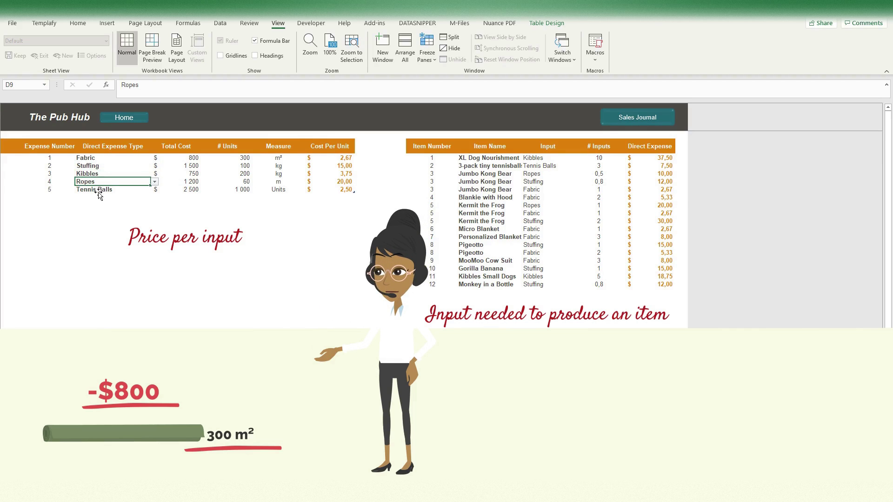
left_click(99, 191)
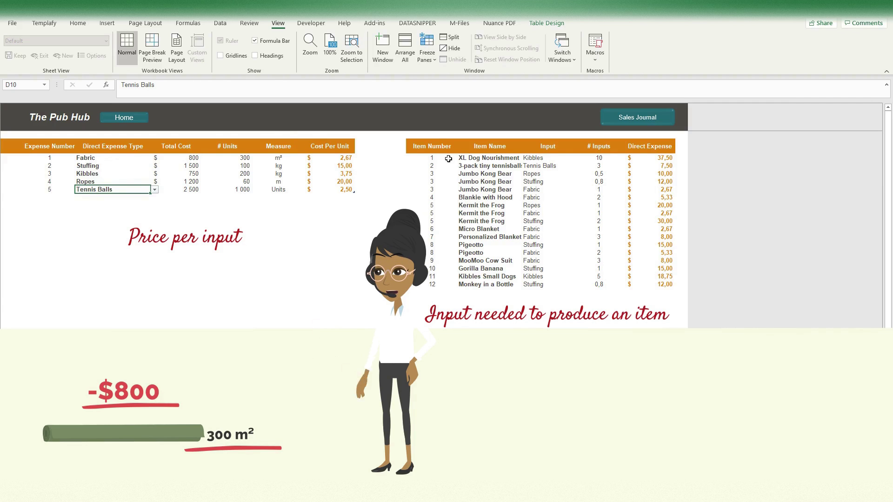
- In the item input table, set the item name of item number 2 to 3-pack tiny tennisballs
left_click_drag(437, 140, 647, 145)
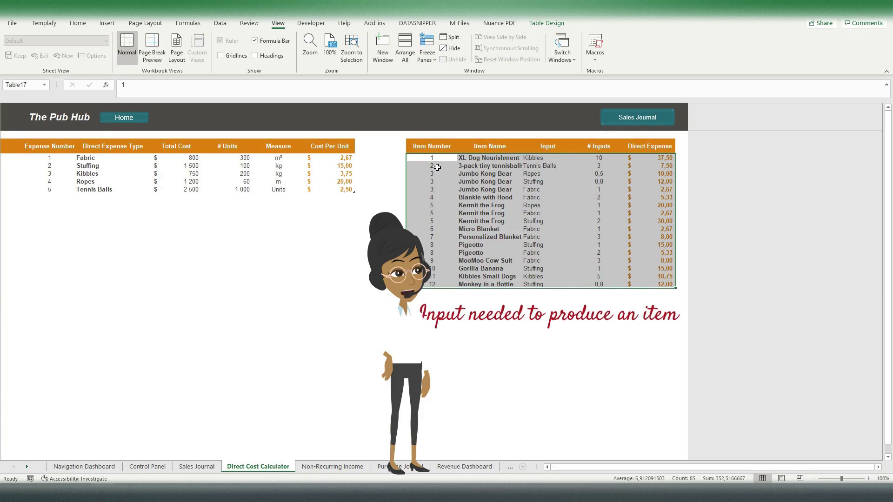
left_click(437, 167)
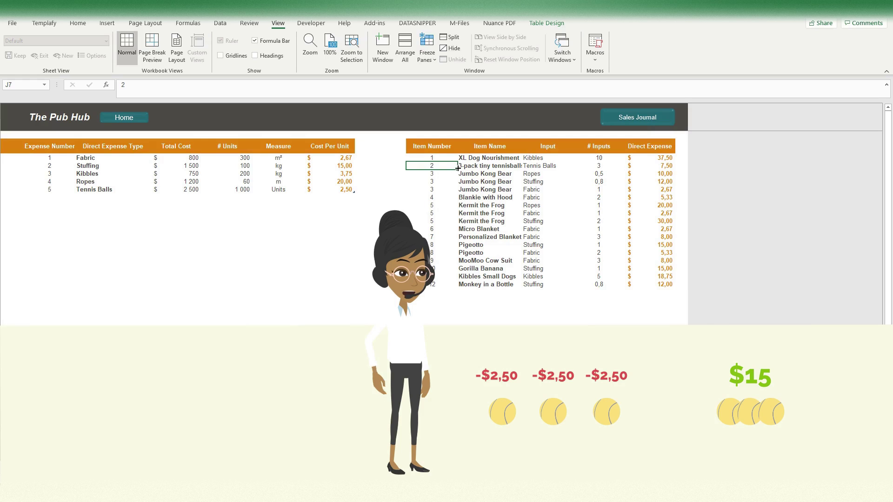
left_click(503, 165)
left_click(527, 166)
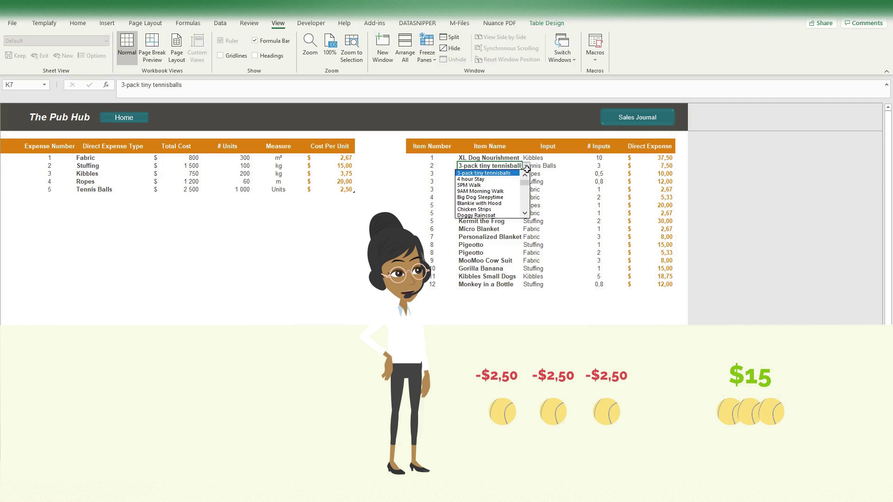
mouse_move(524, 184)
left_mouse_down()
mouse_move(524, 213)
mouse_move(527, 181)
left_mouse_up()
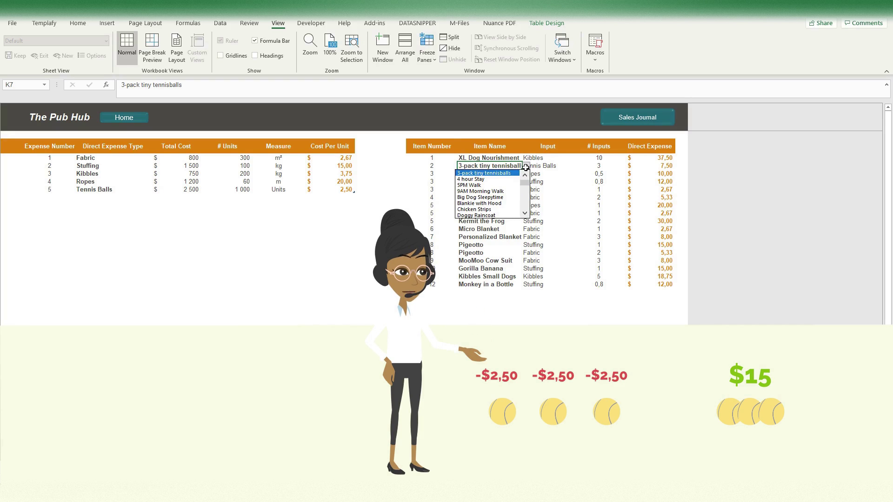
left_click(504, 174)
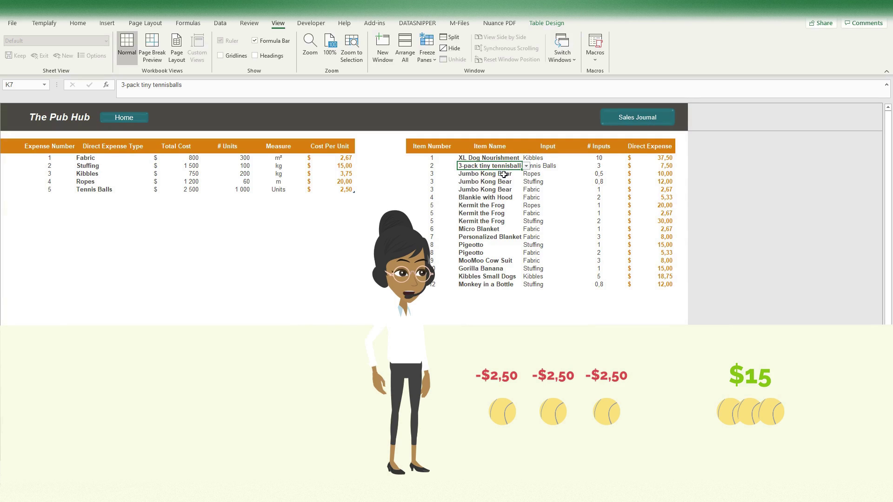
- Set the input of the 3-pack tiny tennisballs item to Tennis Balls and its number of inputs to 3
left_click(550, 166)
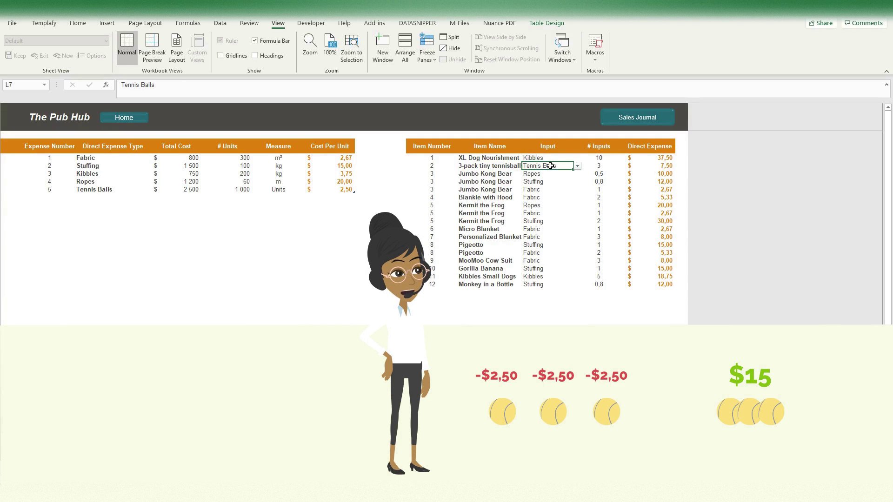
left_click(577, 166)
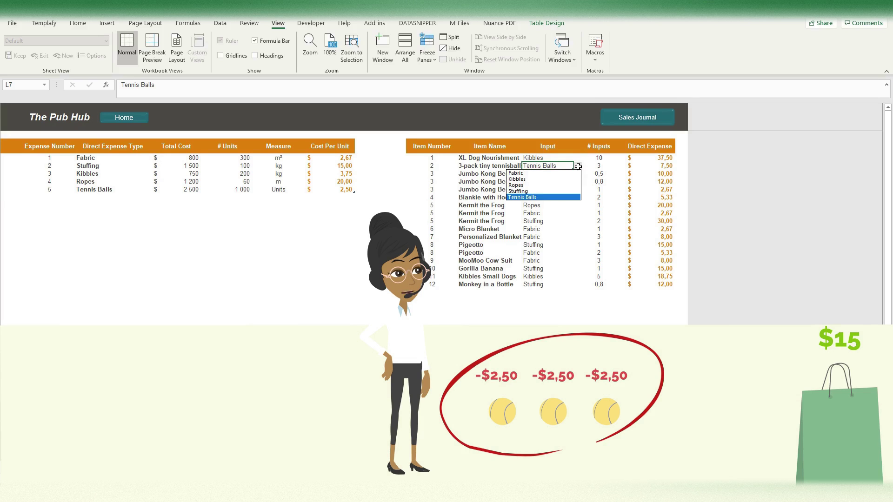
left_click(550, 198)
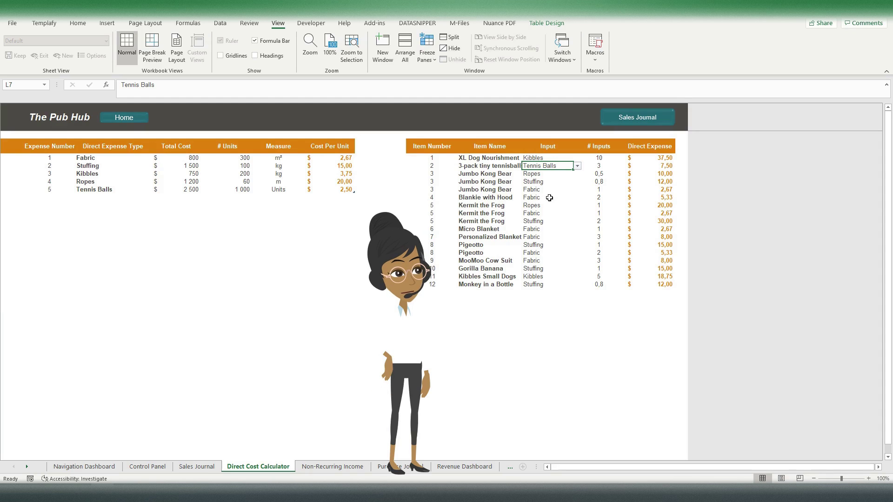
left_click(599, 167)
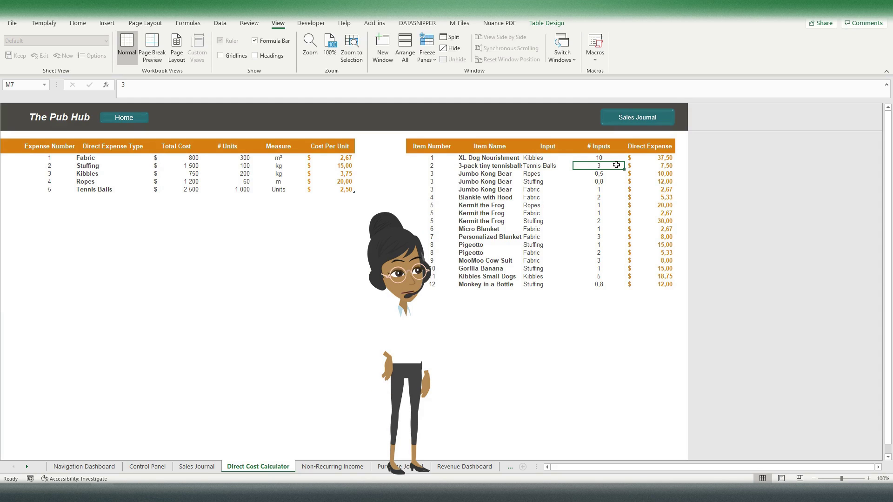
type("3")
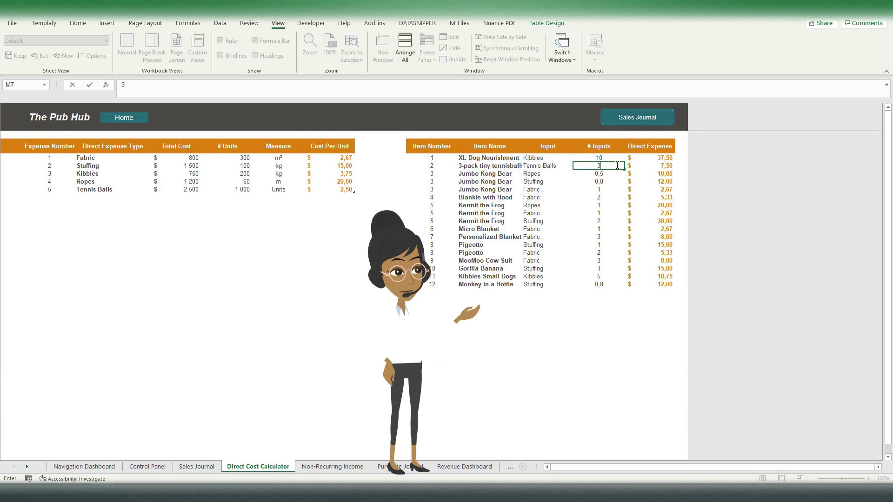
key("Tab")
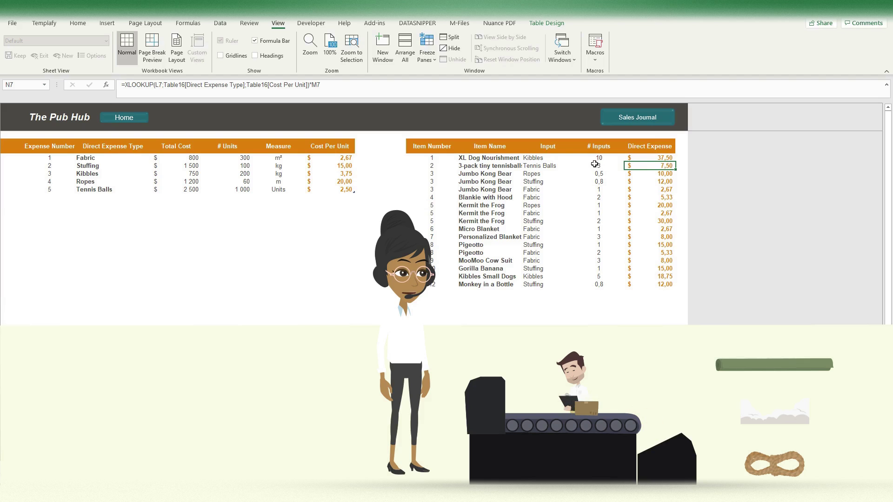
- Examine the Kermit the Frog rows, comparing the item number and item name across its three inputs
left_click_drag(432, 205, 645, 224)
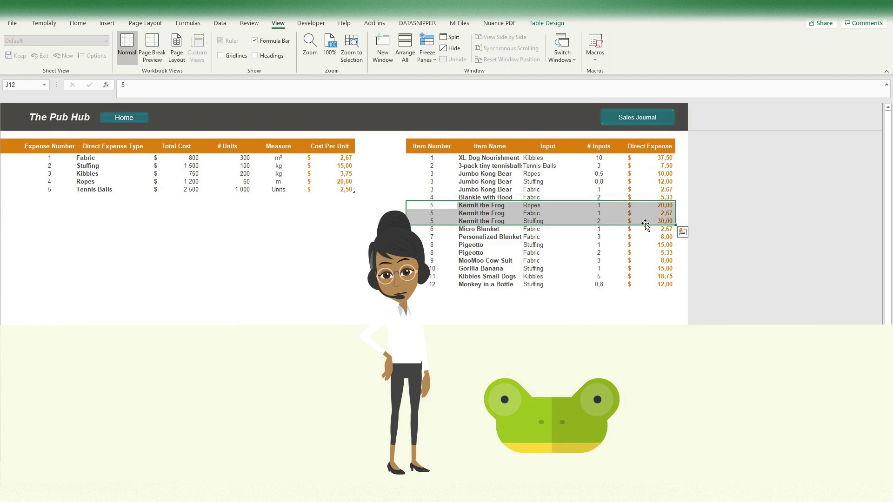
left_click(449, 205)
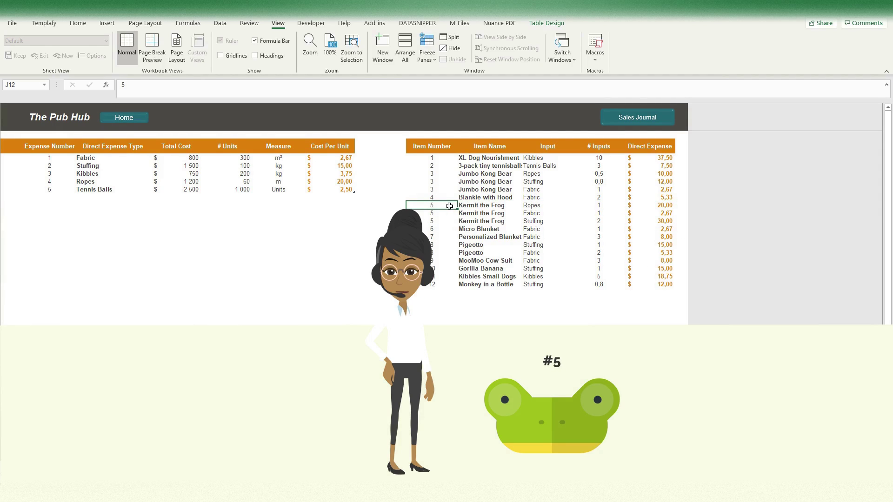
left_click(473, 206)
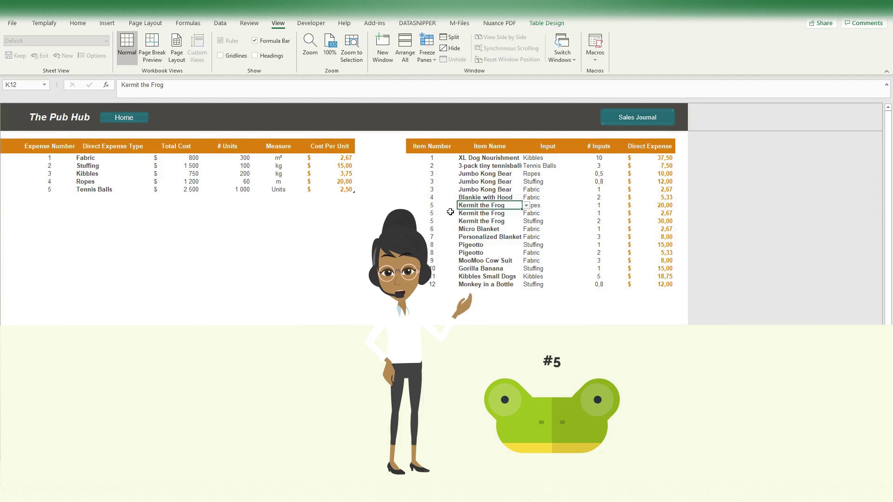
left_click(450, 212)
left_click(474, 213)
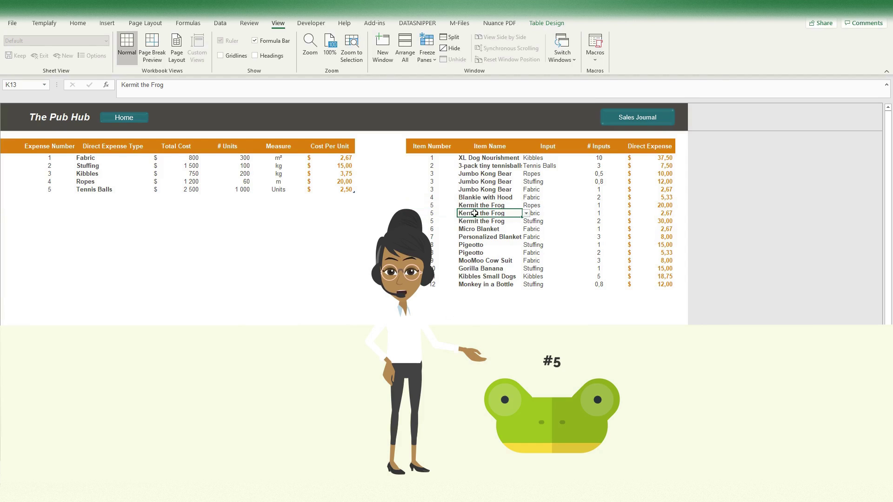
left_click(445, 221)
left_click(472, 221)
left_click_drag(473, 206, 450, 222)
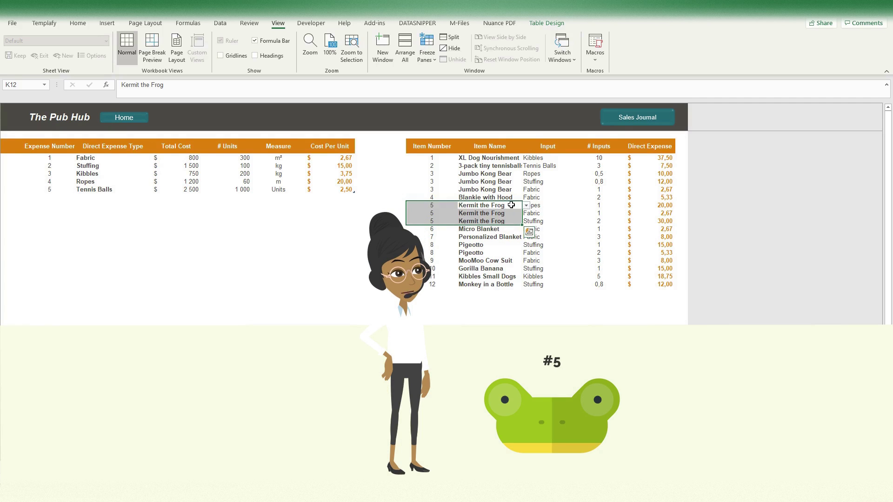
- Check the item name choices for Kermit the Frog and go through its Ropes, Fabric and Stuffing inputs
left_click(511, 205)
left_click(526, 206)
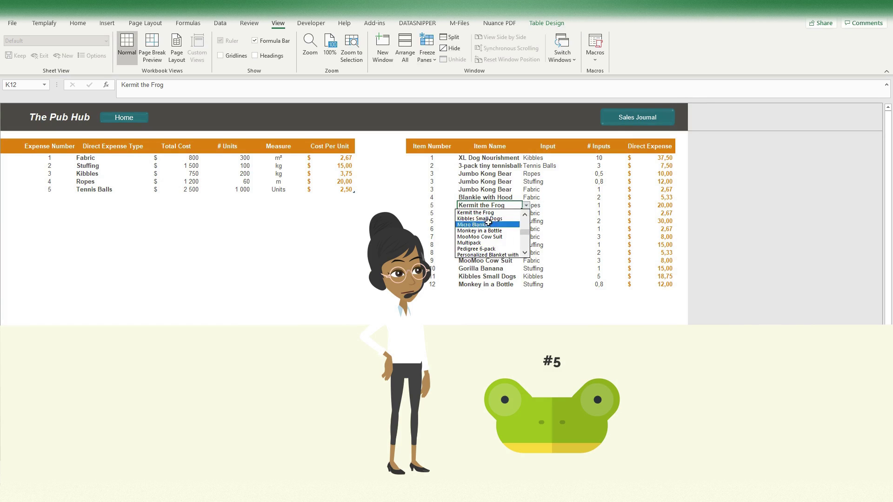
left_click(527, 206)
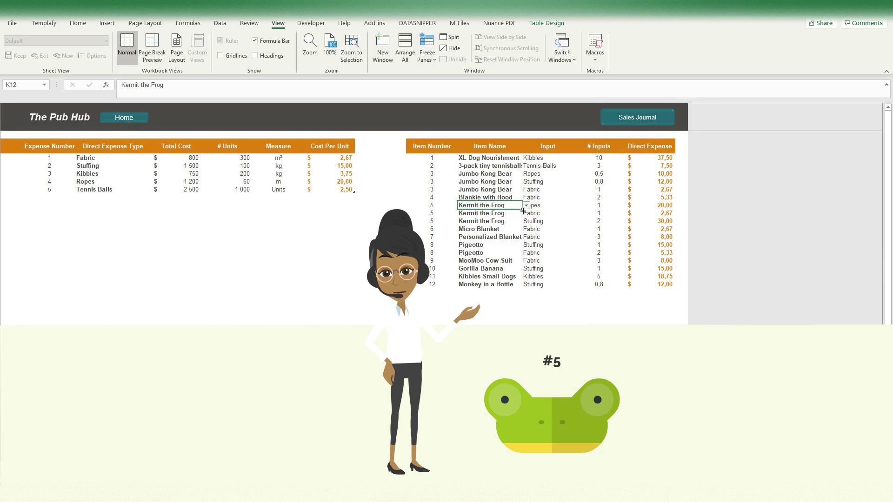
left_click(548, 205)
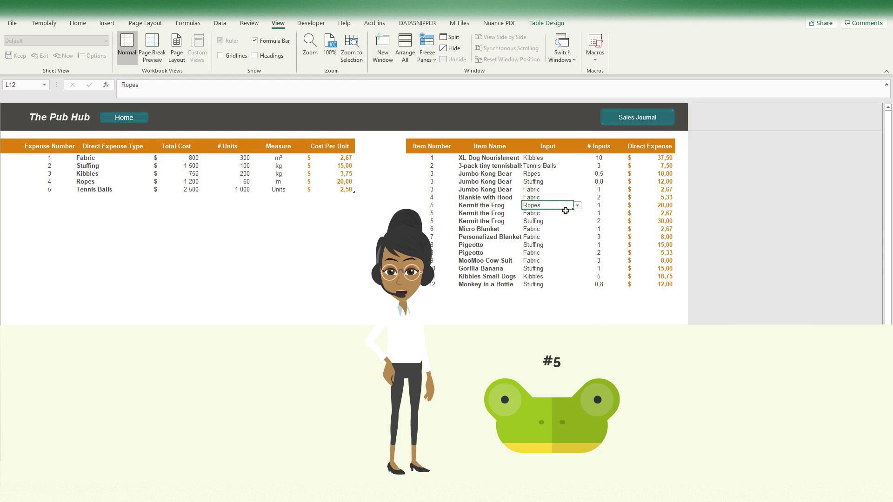
key("Down")
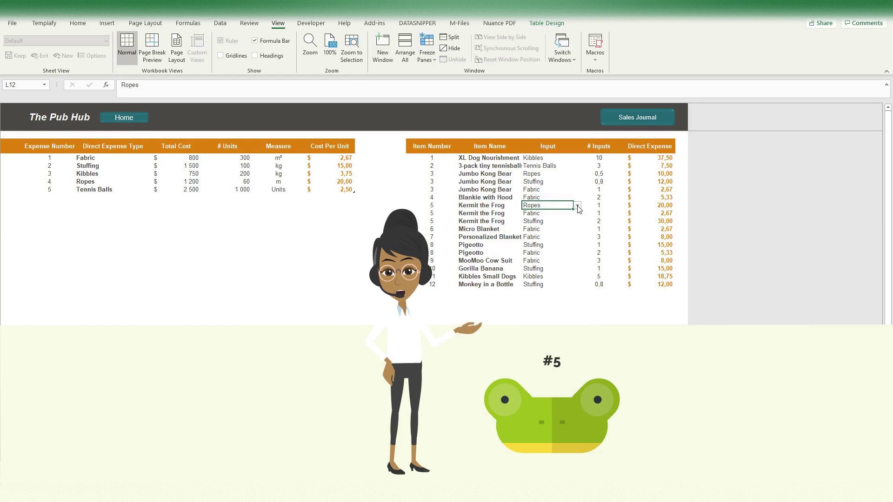
left_click(540, 222)
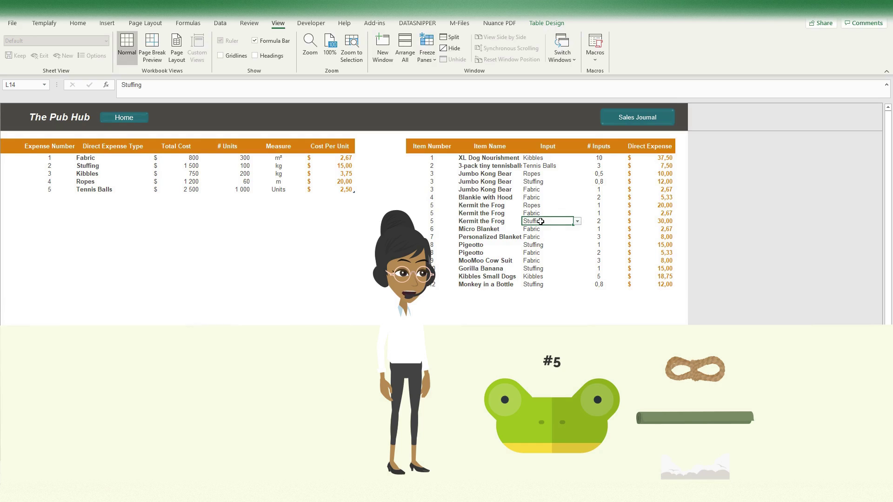
- Examine the number of inputs entered in each of the three Kermit the Frog rows
left_click_drag(600, 205, 601, 221)
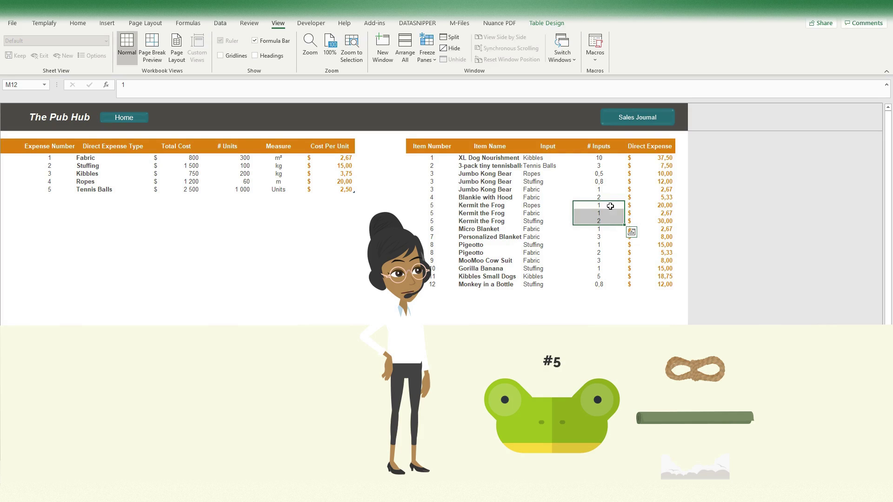
left_click(611, 206)
left_click(607, 214)
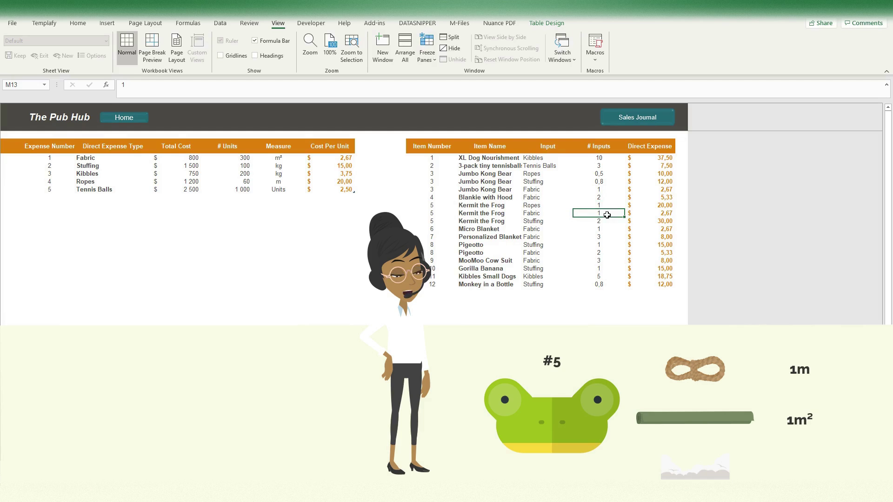
left_click(603, 222)
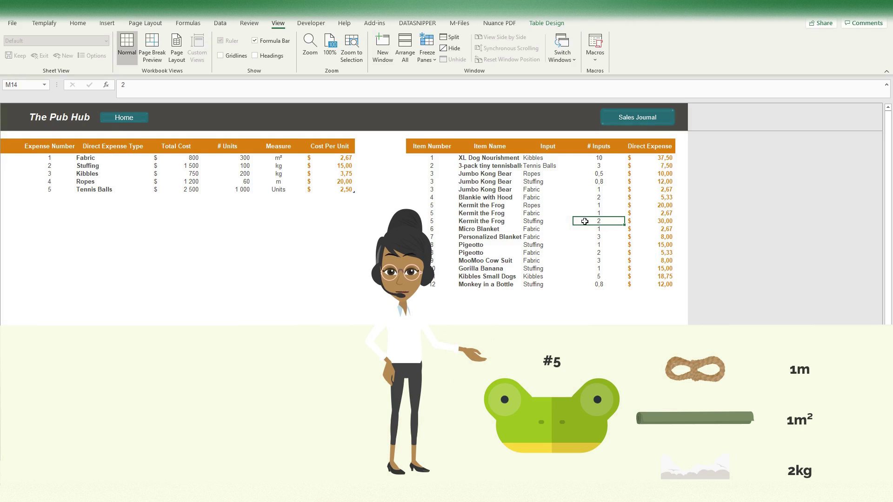
- Go from the list of item names to the Sales Journal and expand its collapsed direct cost overview
left_click_drag(486, 158, 480, 284)
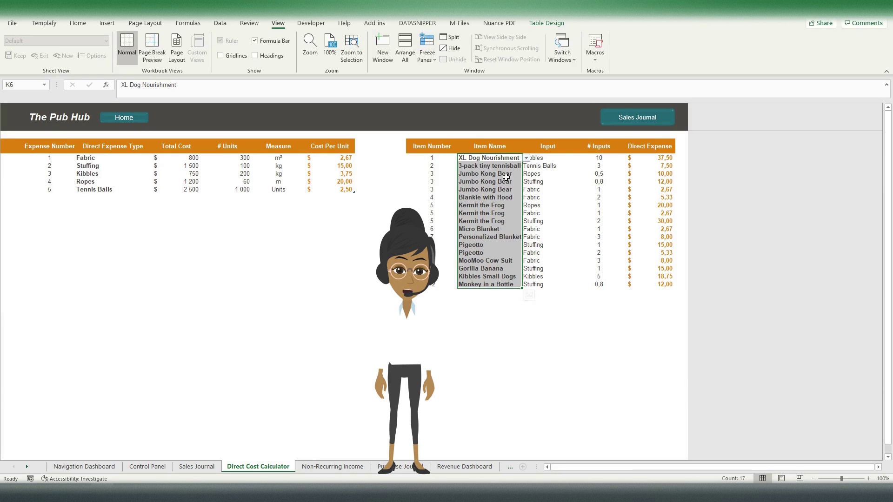
left_click(642, 120)
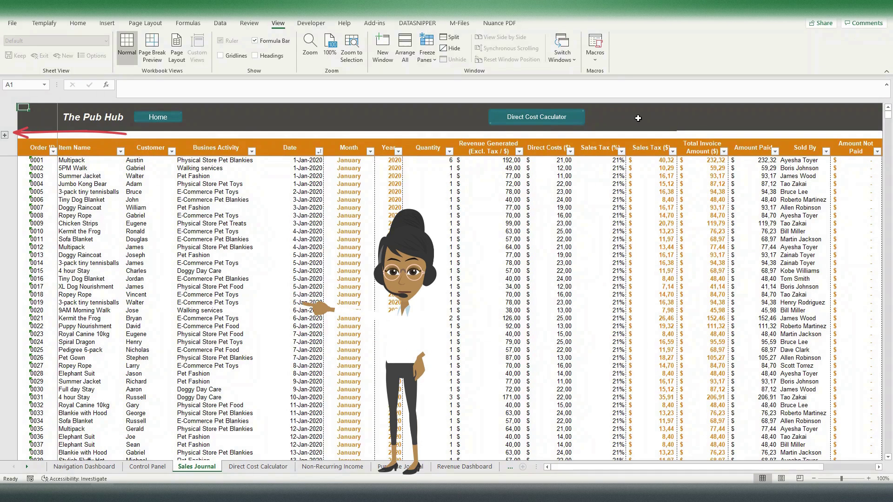
left_click(5, 136)
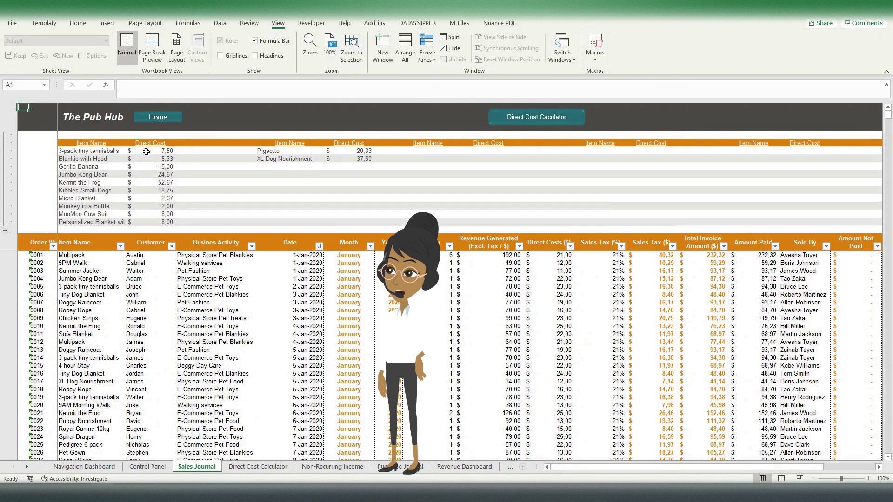
- Examine the Item Name and Direct Cost columns of the first block in the direct cost overview
left_click(100, 142)
left_click(149, 144)
left_click_drag(95, 152, 93, 224)
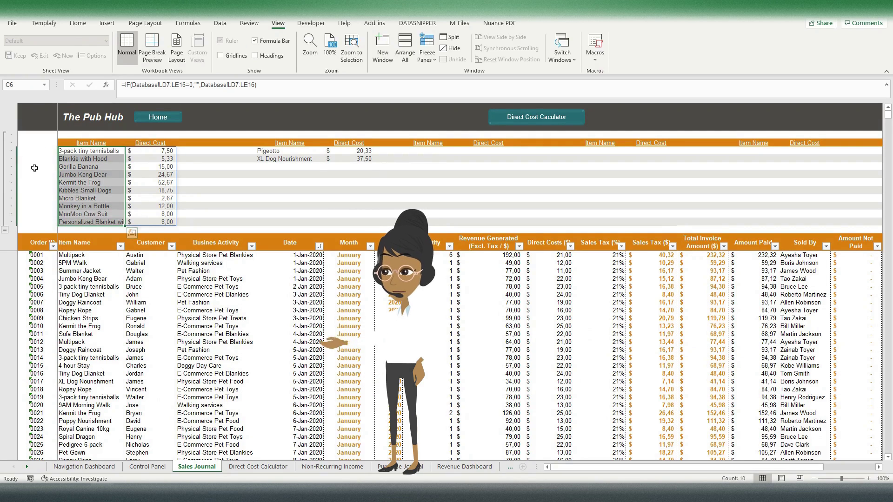
left_click(43, 166)
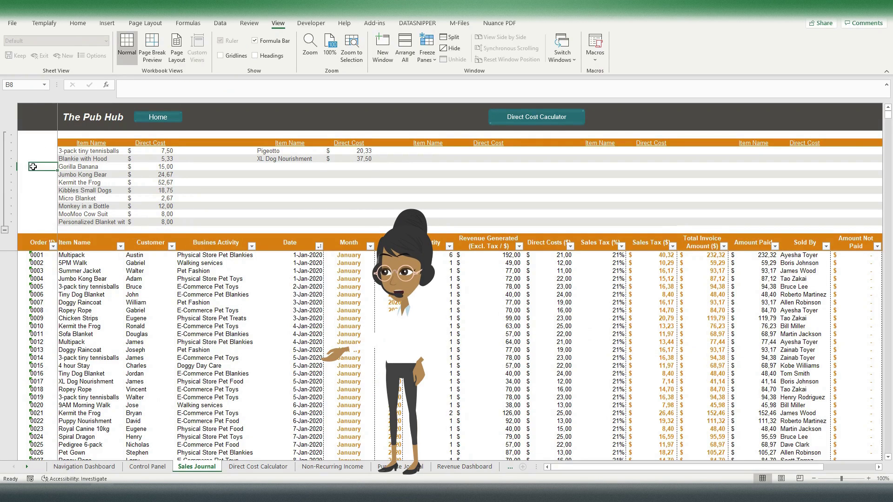
- Collapse and re-expand the direct cost overview, and select the Direct Costs ($) column of the sales table to review it
left_click(5, 230)
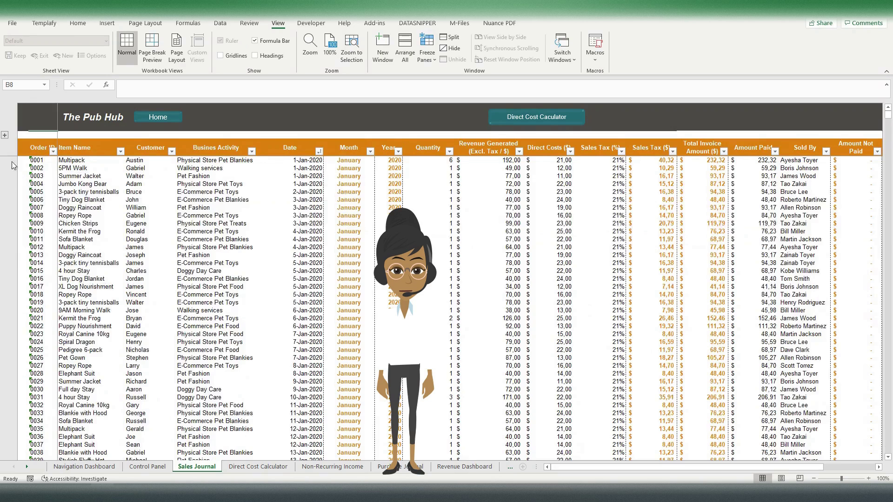
left_click(5, 136)
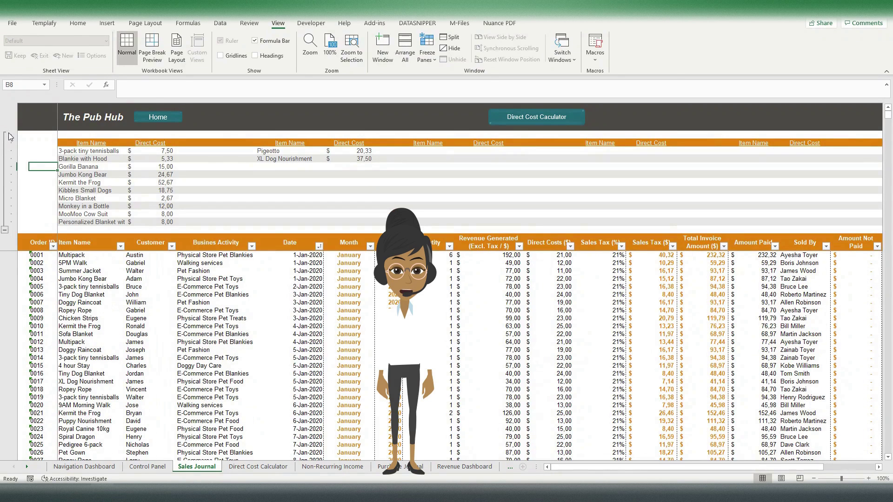
left_click(545, 234)
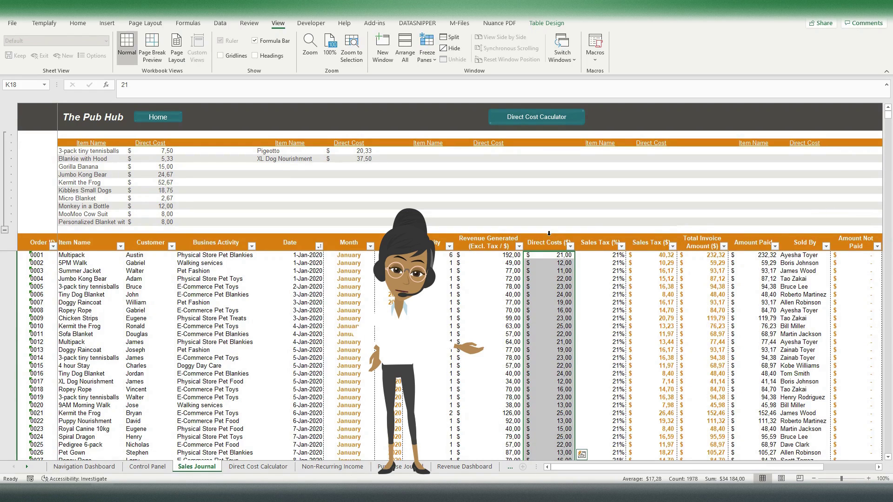
- Return to the Direct Cost Calculator and set the total cost of Fabric to 1000
left_click(547, 121)
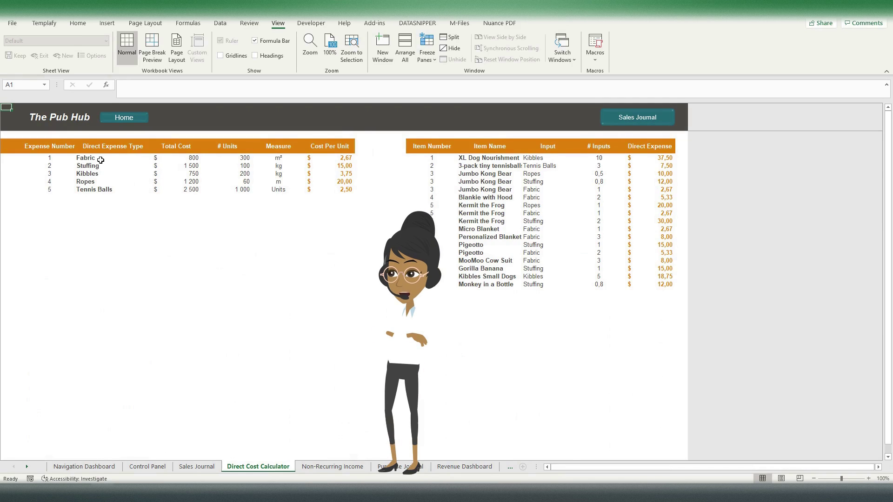
left_click(176, 158)
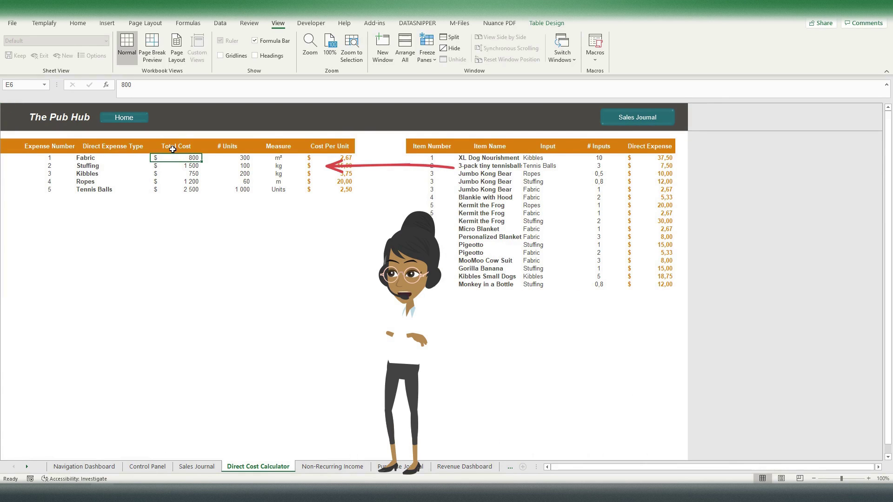
type("1000")
key("Tab")
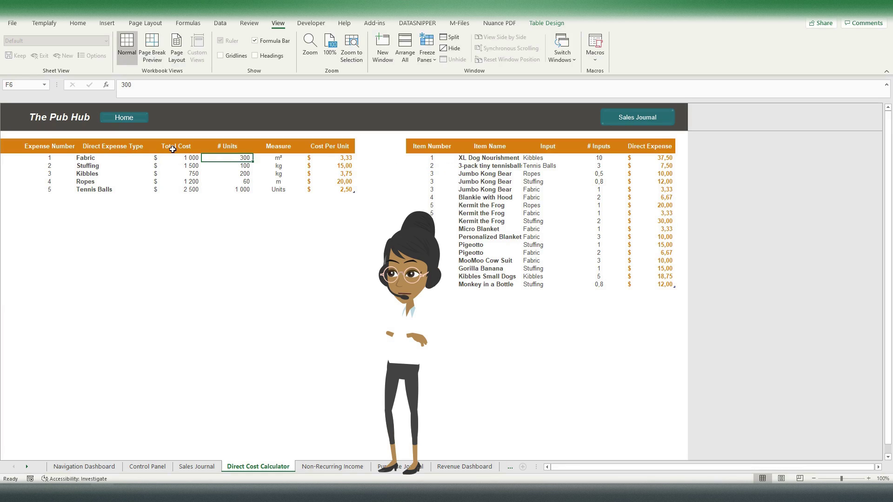
- Set the total cost of Fabric back to 800
left_click(187, 159)
type("800")
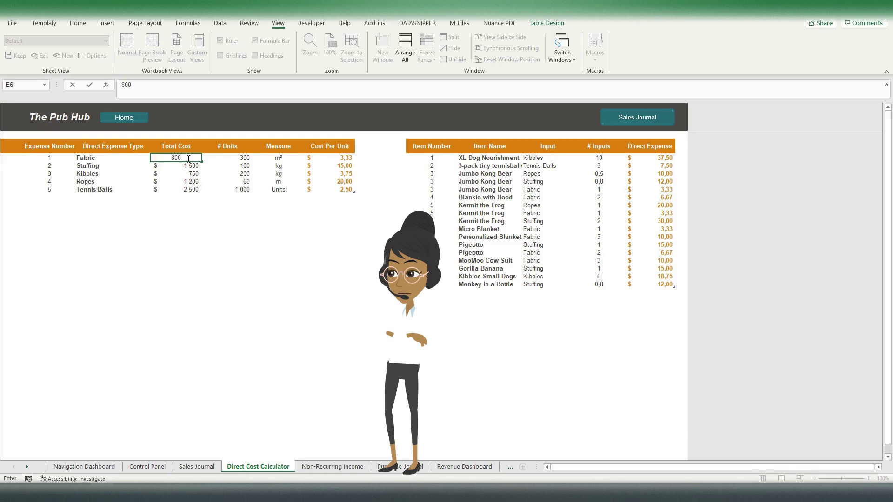
key("Tab")
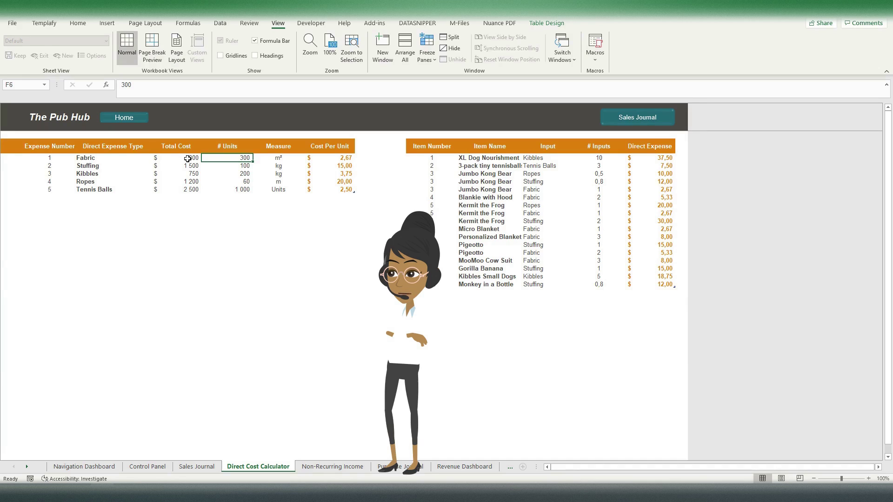
- Go back to the Sales Journal and from there open the Navigation Dashboard
left_click(622, 122)
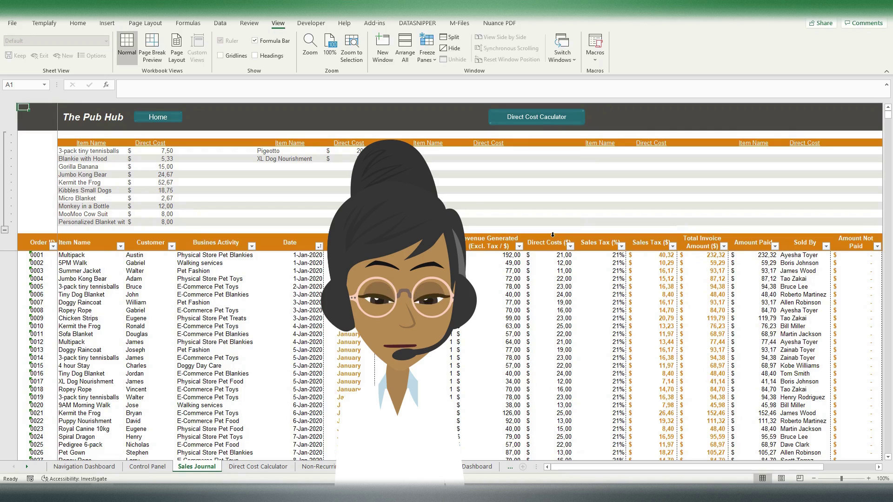
left_click(168, 118)
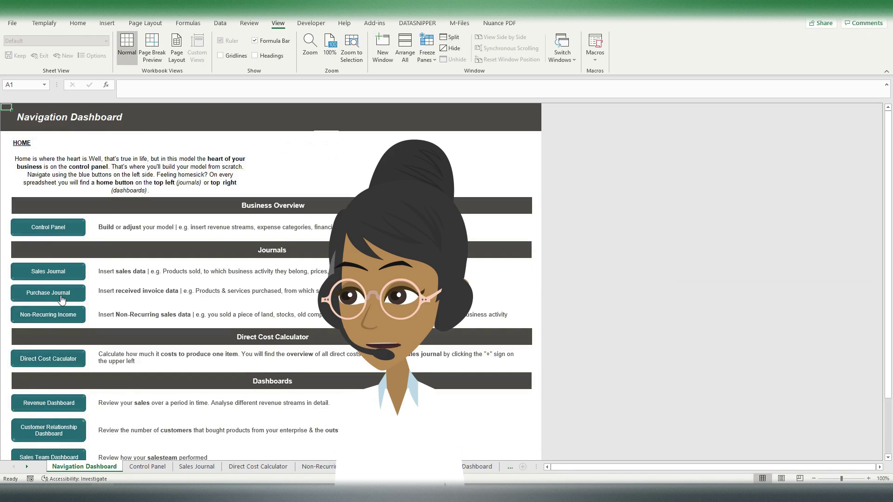